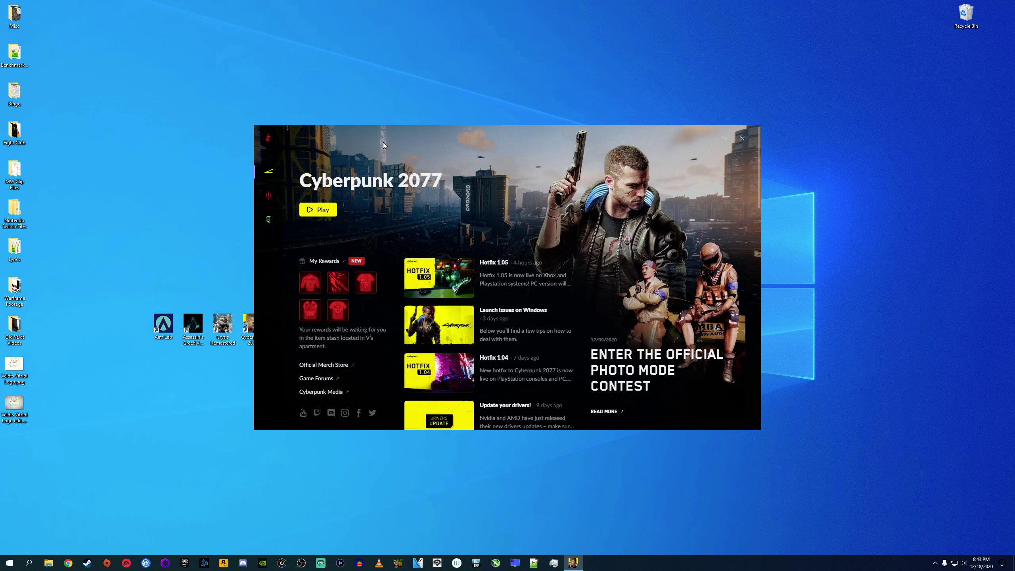
Drag the Cyberpunk 2077 launcher window slightly left on the desktop.
mouse_move(383, 142)
left_mouse_down()
mouse_move(511, 127)
mouse_move(389, 133)
left_mouse_up()
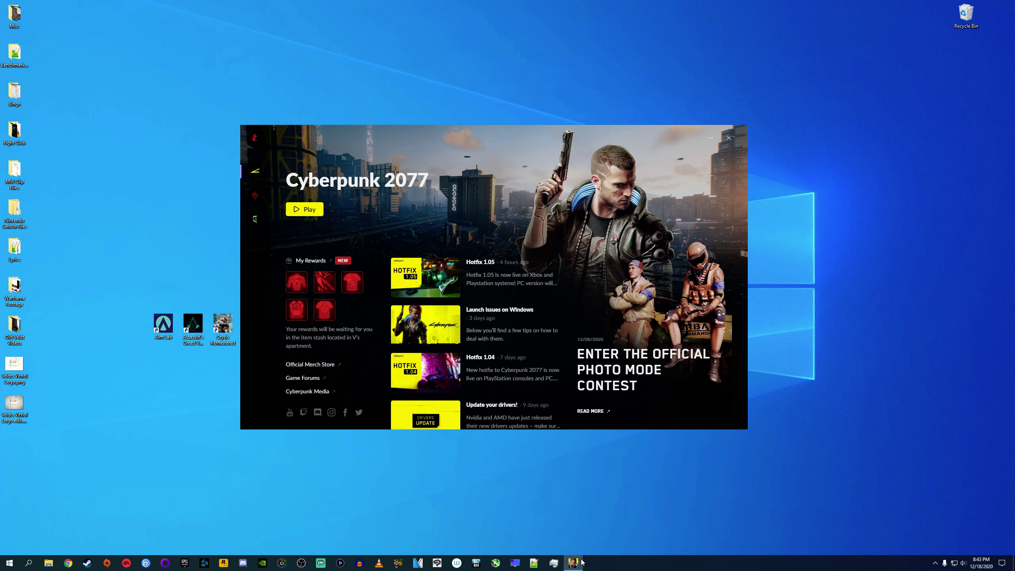
mouse_move(572, 563)
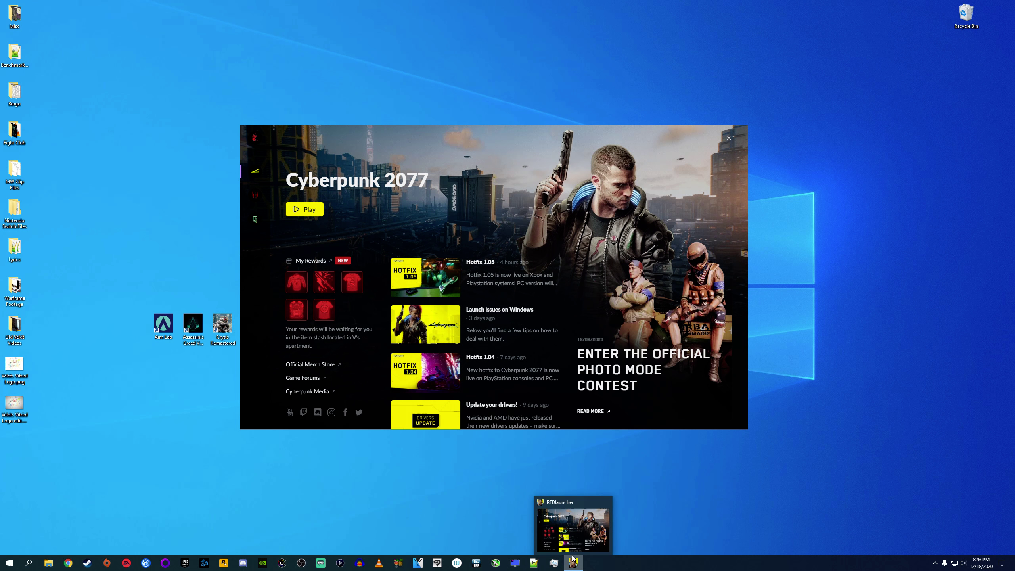
left_click(567, 540)
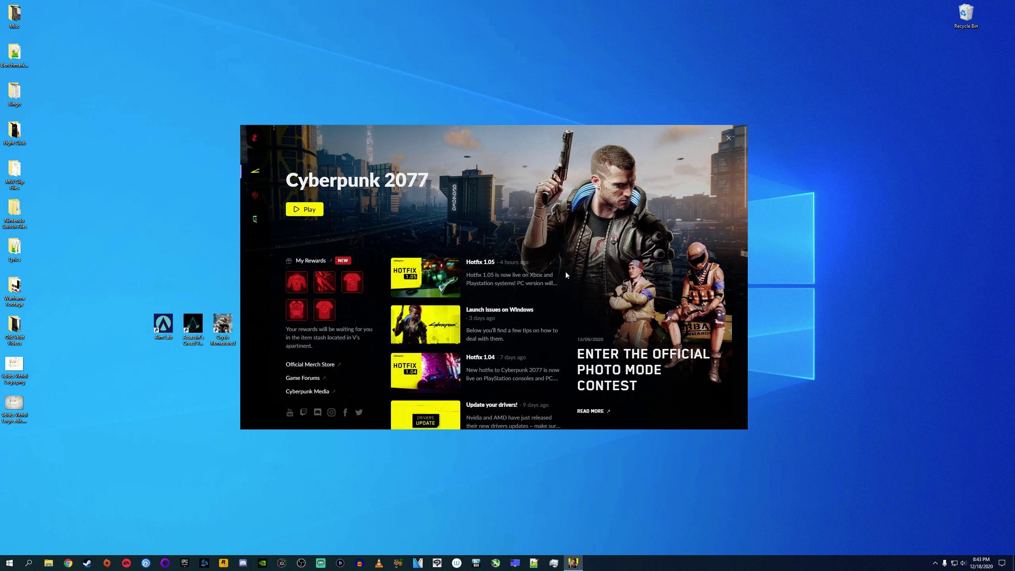
scroll(533, 340, "down", 4)
scroll(533, 339, "down", 3)
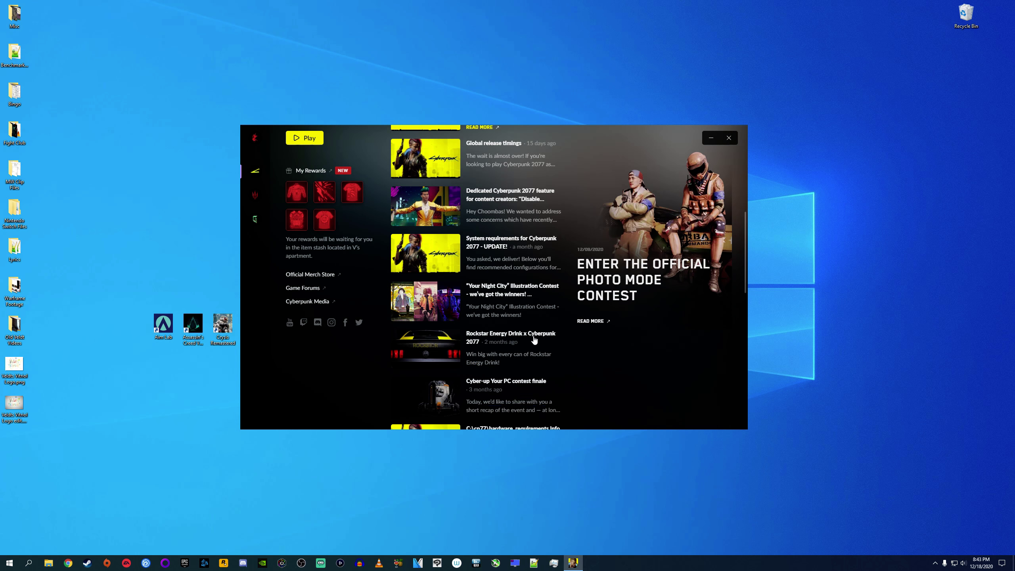
scroll(515, 372, "down", 3)
scroll(511, 389, "down", 3)
scroll(508, 395, "down", 3)
scroll(507, 395, "down", 2)
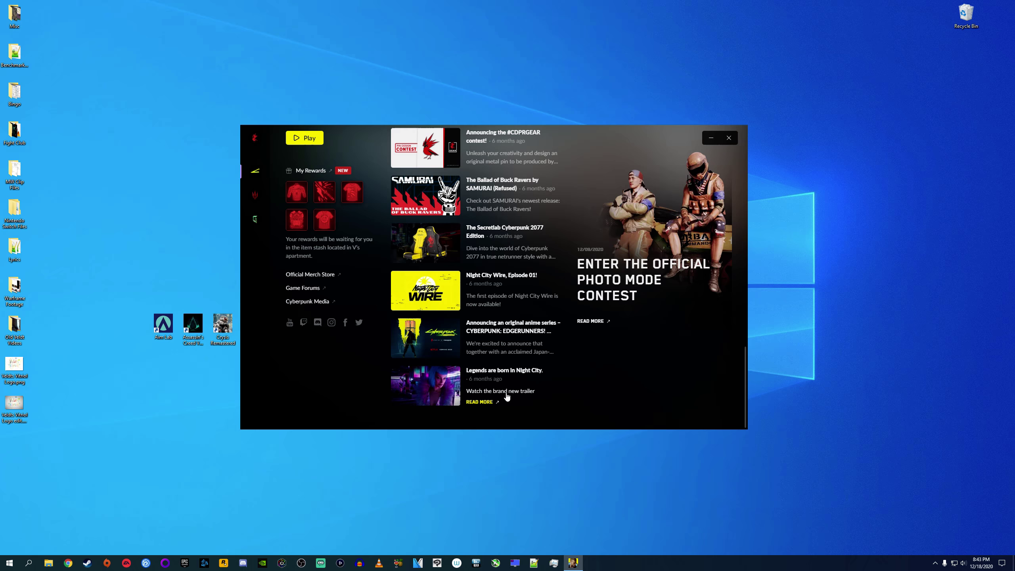
scroll(507, 395, "up", 4)
scroll(508, 395, "up", 4)
scroll(507, 394, "up", 4)
scroll(506, 396, "up", 5)
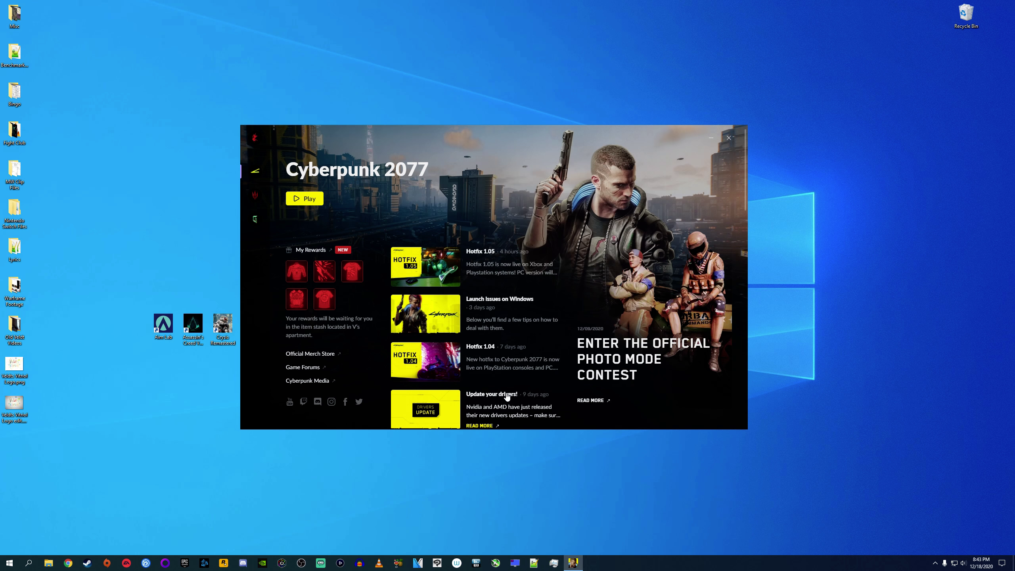
scroll(504, 395, "down", 2)
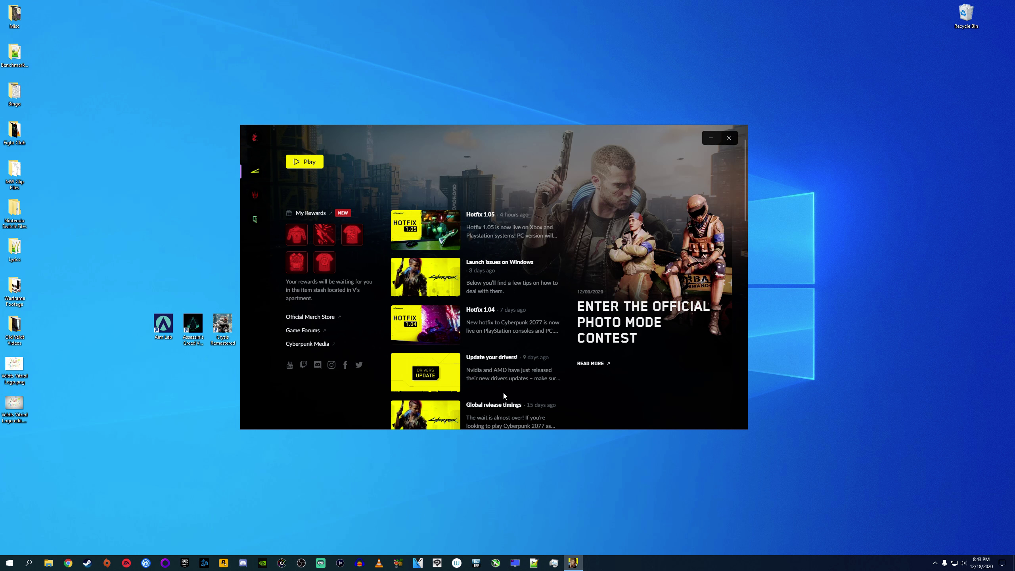
scroll(505, 412, "up", 2)
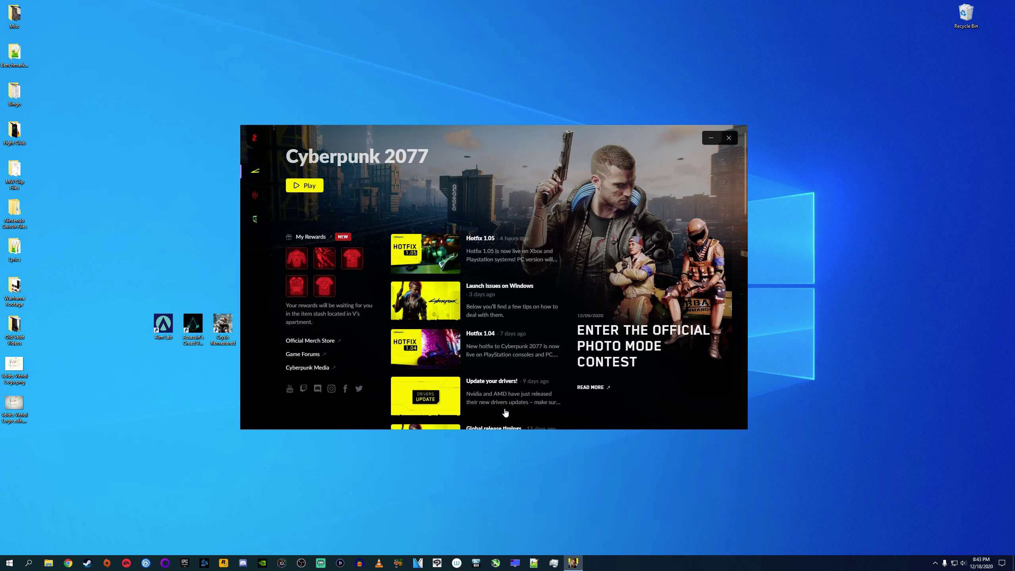
scroll(504, 412, "down", 1)
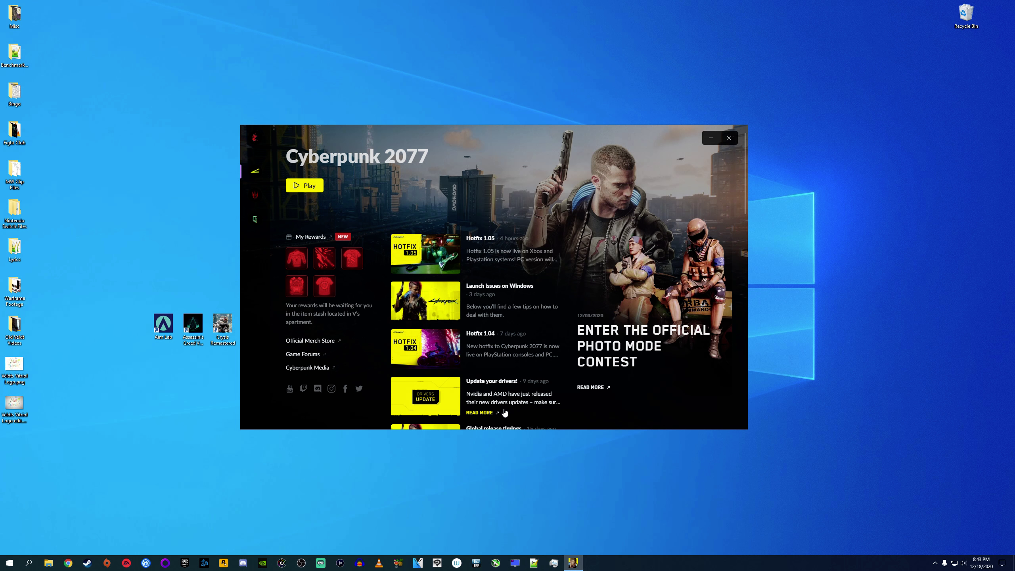
scroll(498, 407, "up", 1)
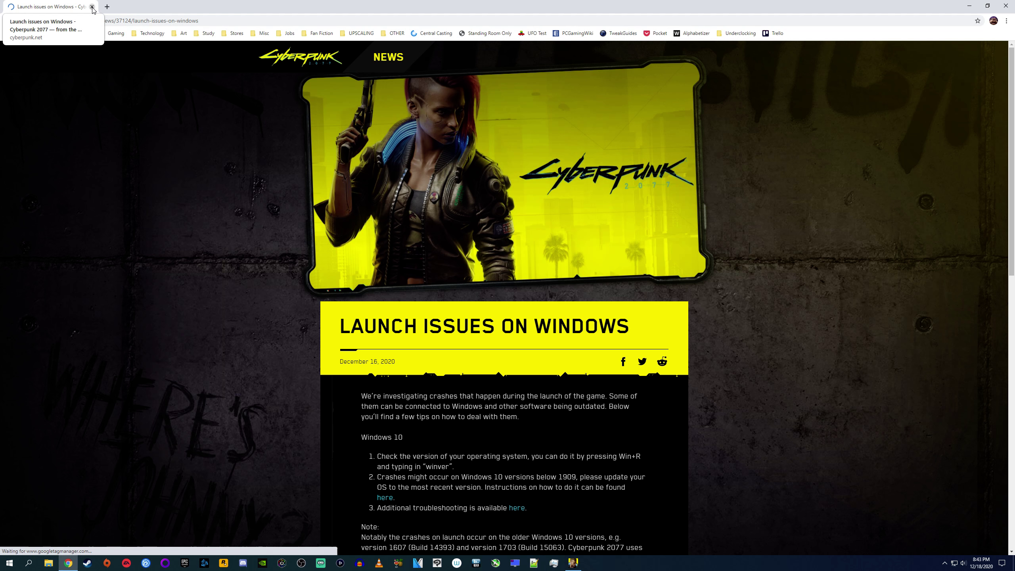
Close the Chrome tab showing the Launch Issues on Windows article.
left_click(91, 7)
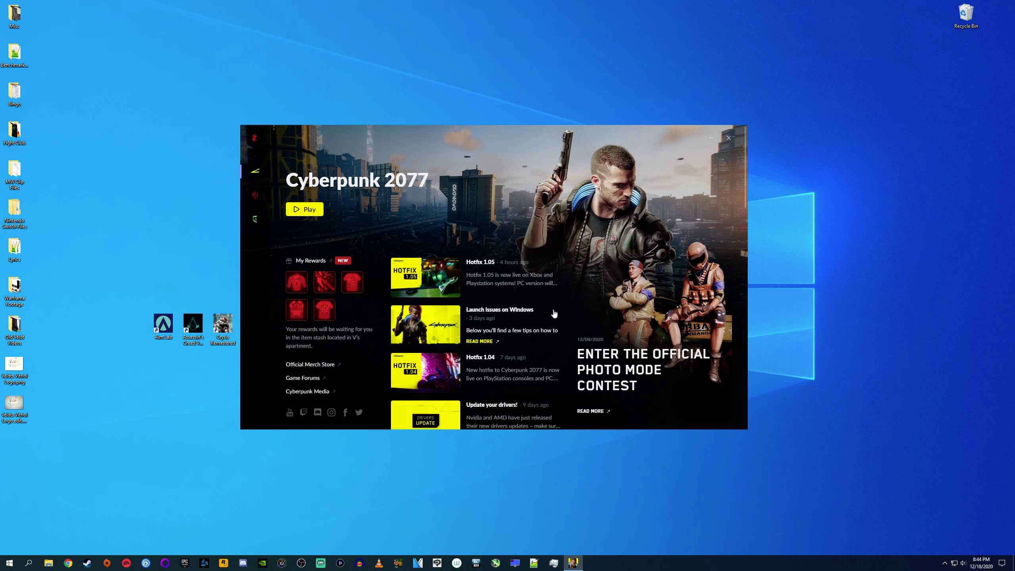
mouse_move(500, 368)
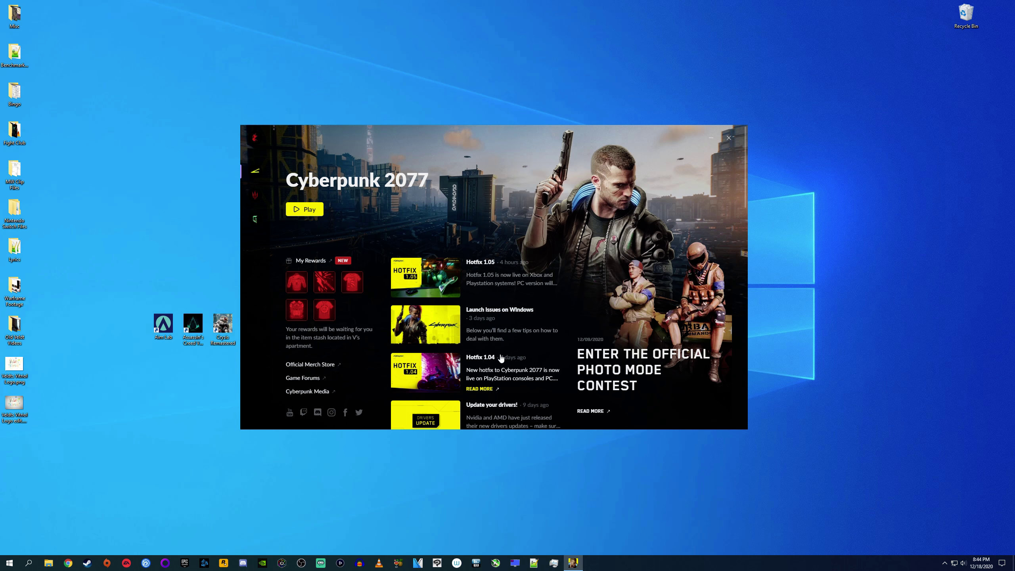
scroll(509, 357, "down", 1)
scroll(496, 378, "down", 2)
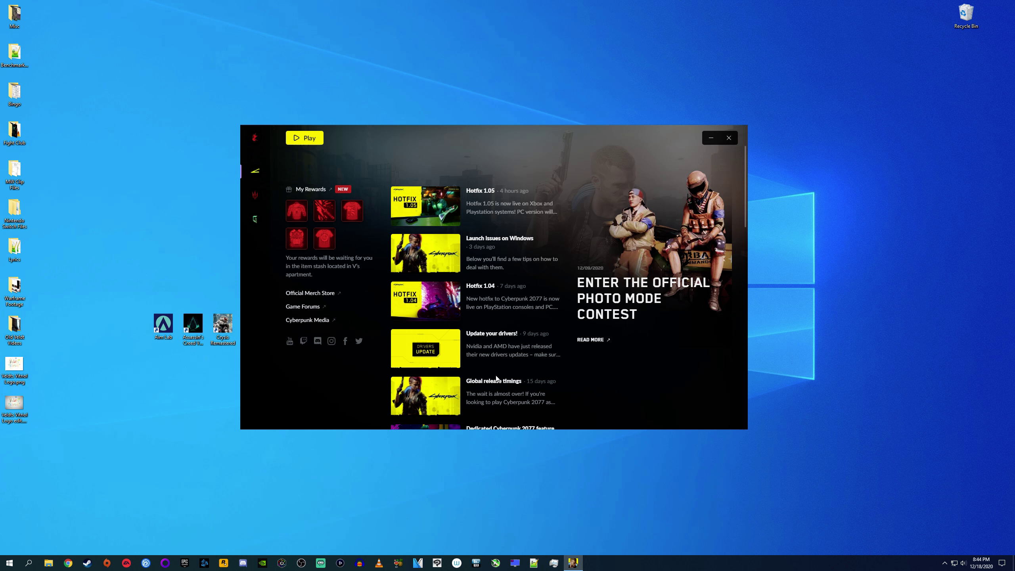
scroll(496, 379, "up", 4)
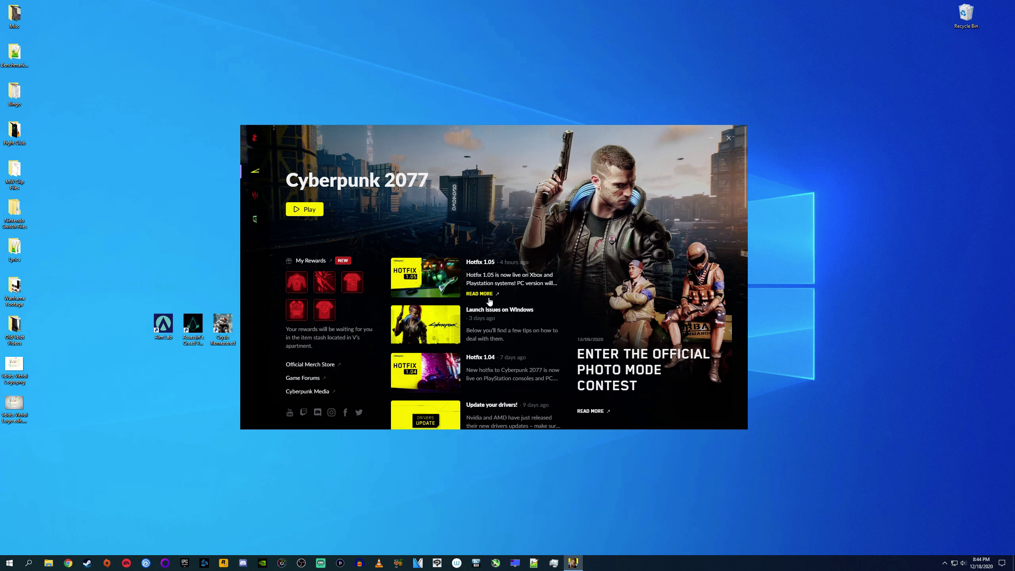
scroll(497, 333, "down", 2)
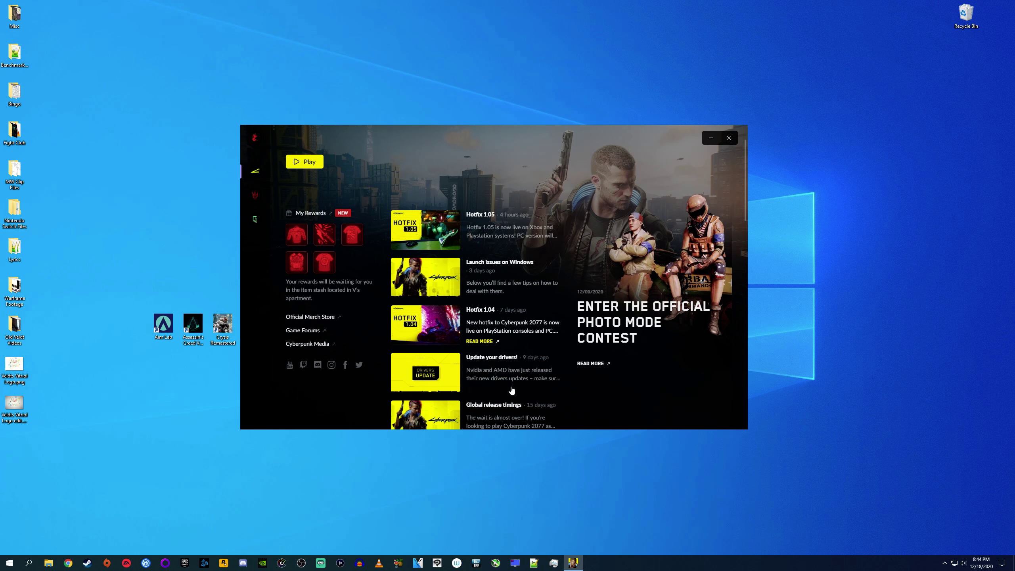
scroll(484, 381, "down", 2)
scroll(483, 392, "up", 2)
scroll(482, 381, "up", 2)
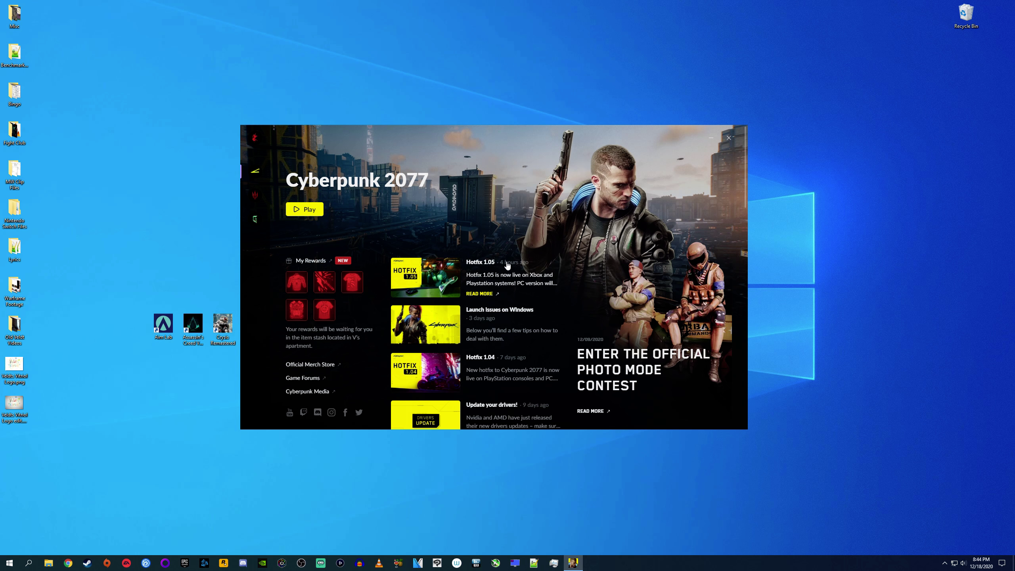
mouse_move(503, 226)
scroll(467, 396, "down", 2)
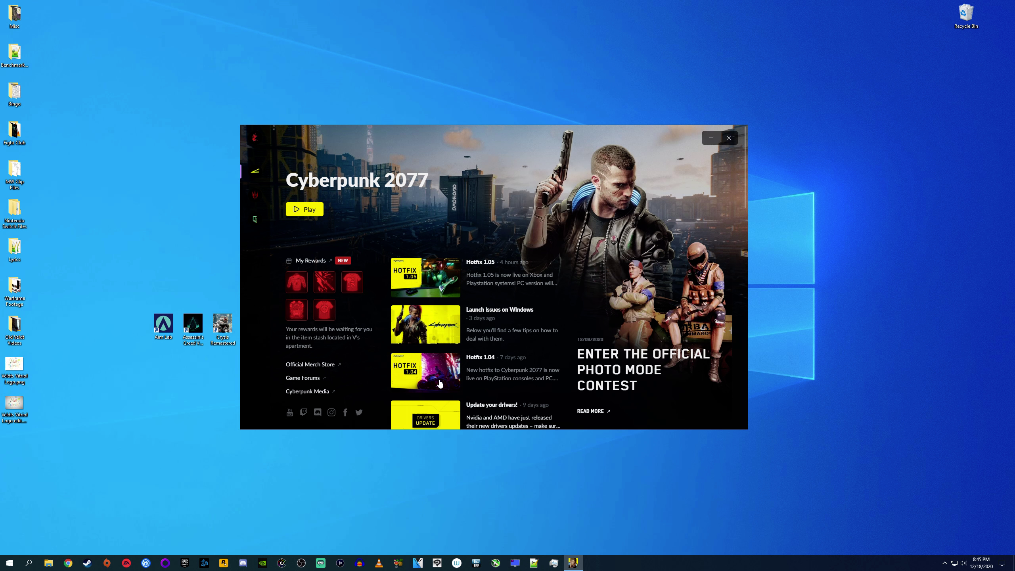
scroll(440, 385, "up", 2)
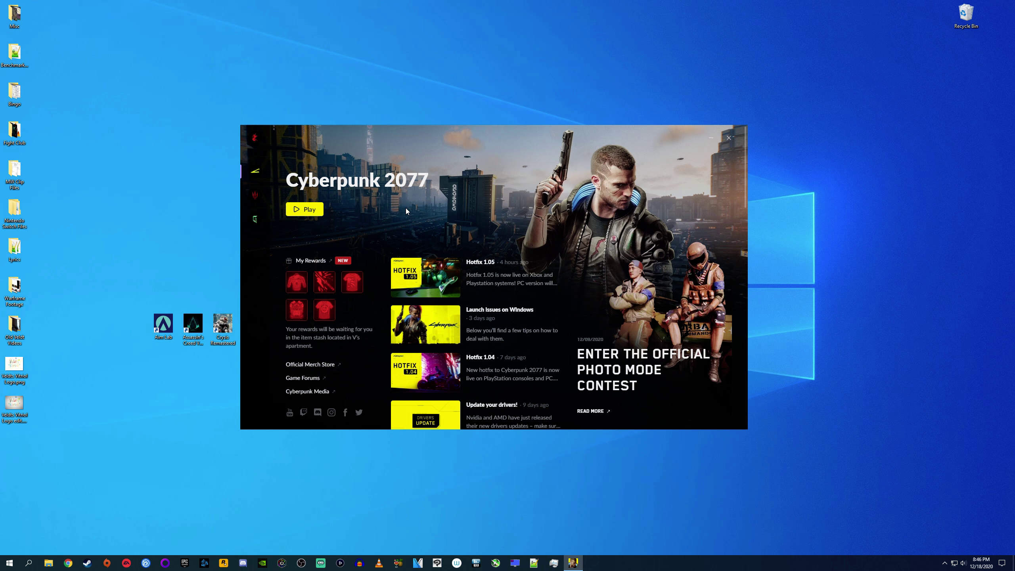
left_click(256, 198)
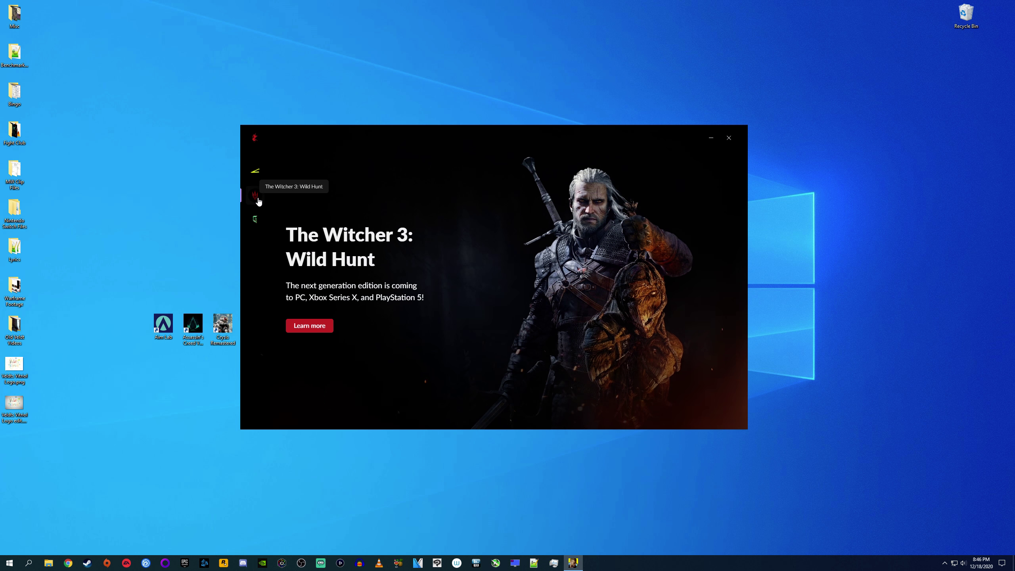
left_click(255, 223)
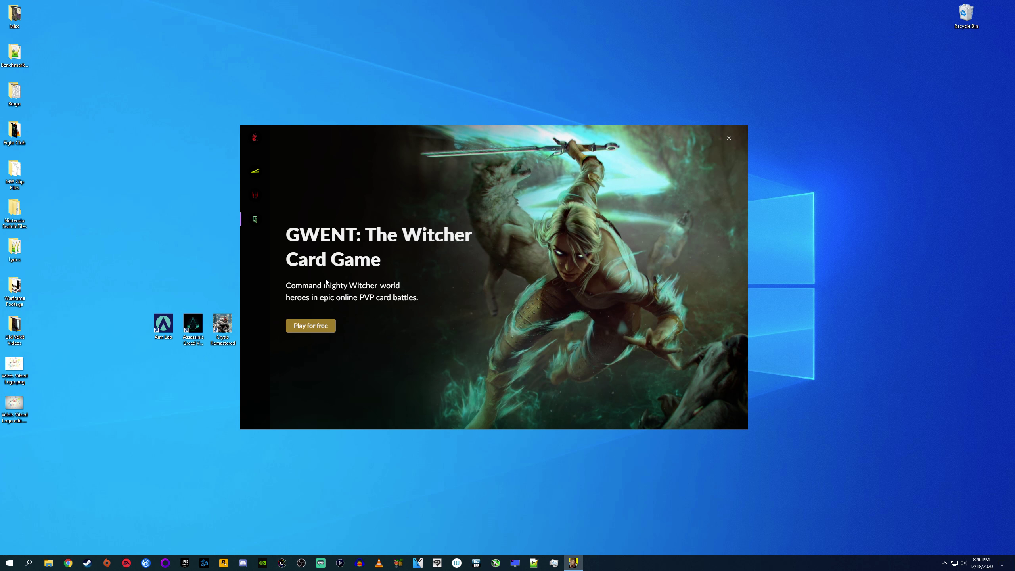
left_click(255, 196)
left_click(256, 171)
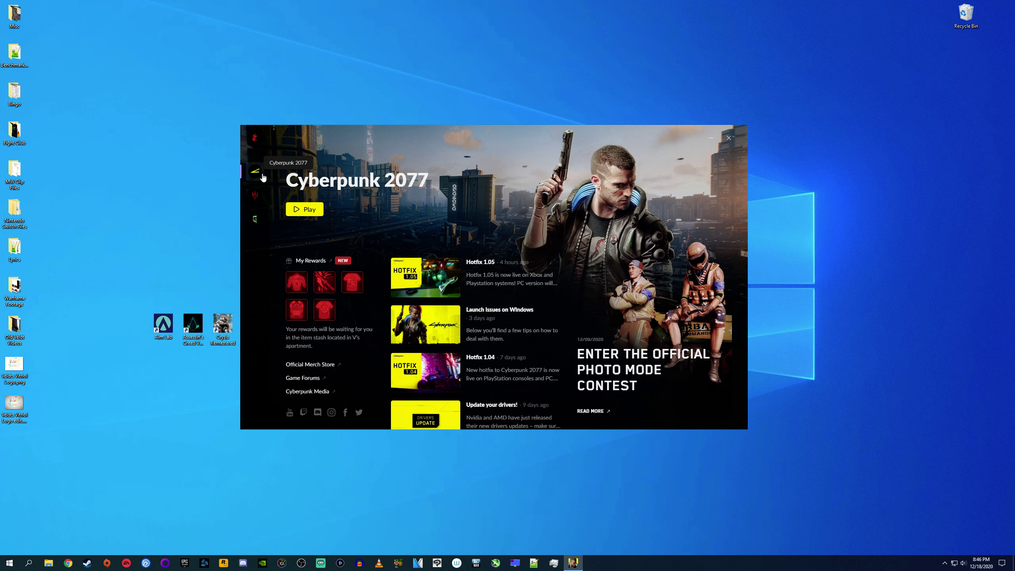